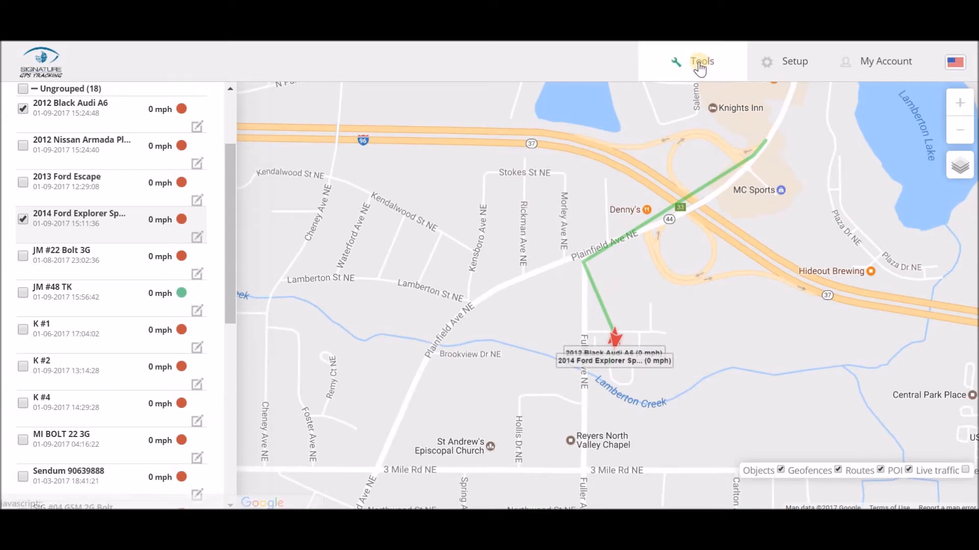
Start a new geofence named Office with the background color #361eec.
click(699, 64)
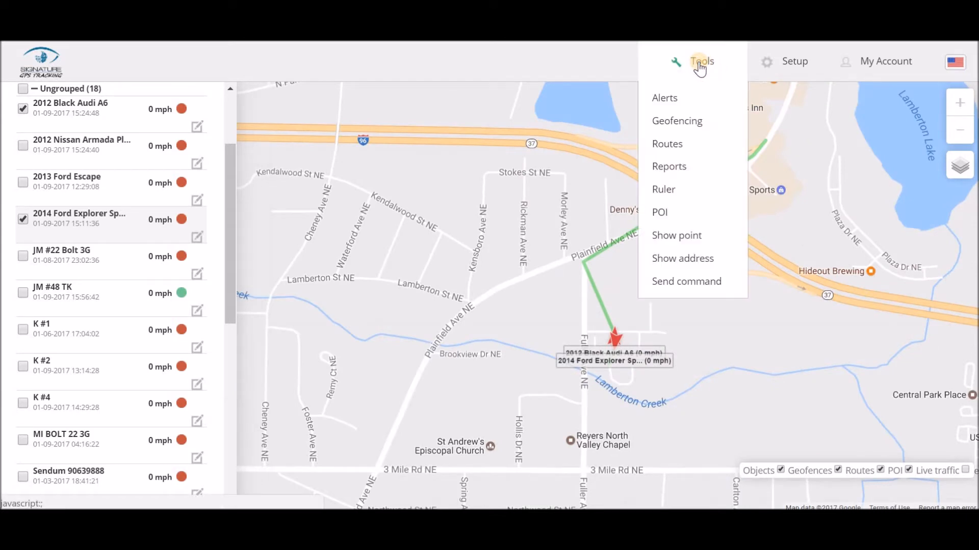
click(682, 120)
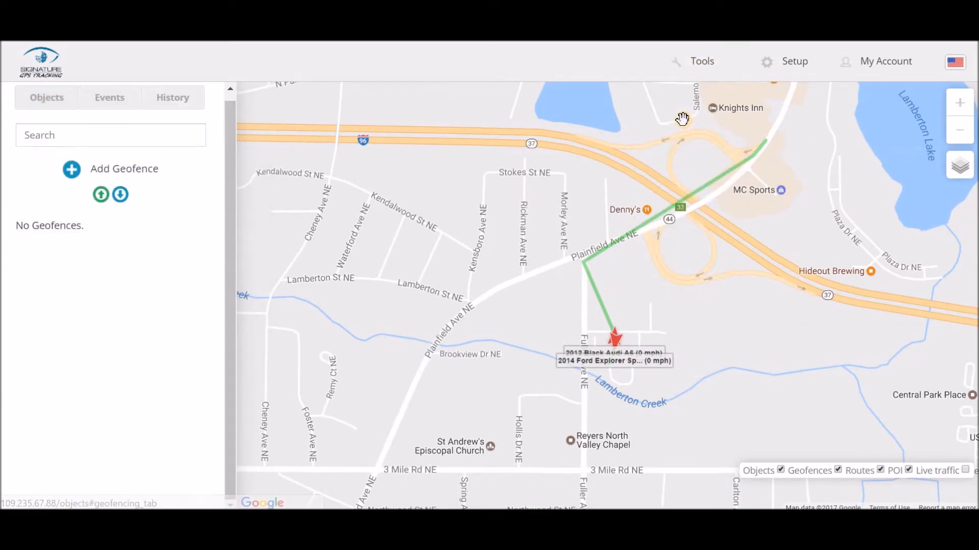
click(70, 173)
click(70, 170)
text(Office)
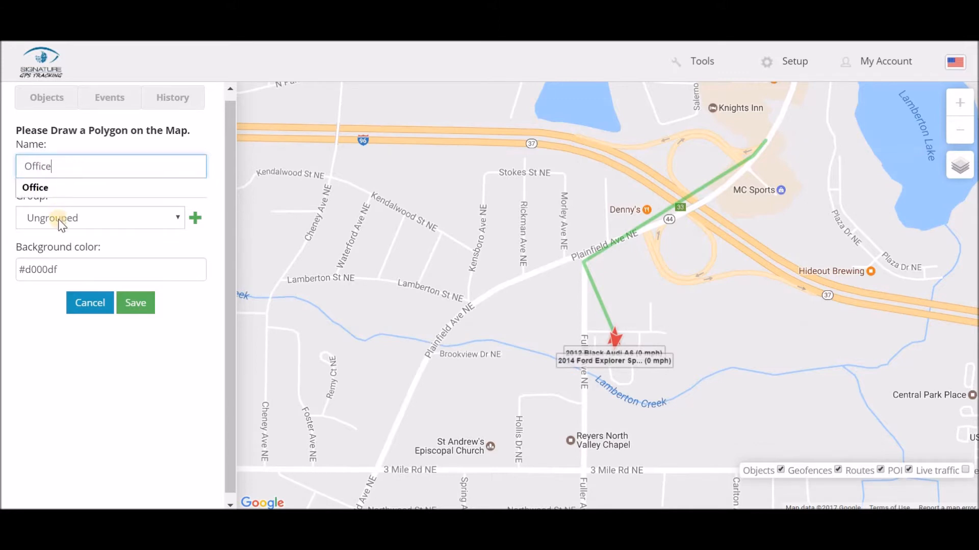
click(70, 271)
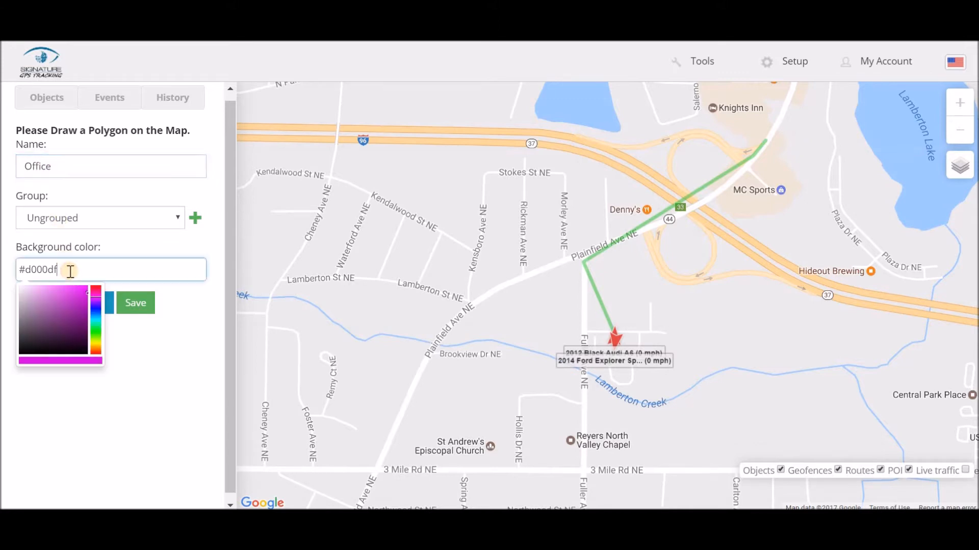
click(96, 307)
click(79, 290)
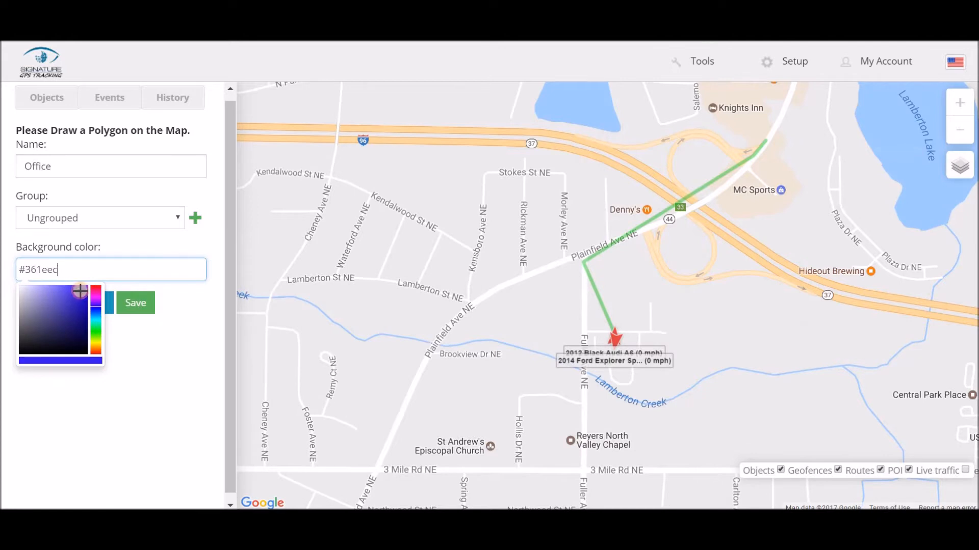
Draw a closed polygon around both vehicles, from Stokes St NE south past 3 Mile Rd NE, and save the geofence.
click(432, 158)
click(574, 163)
click(643, 251)
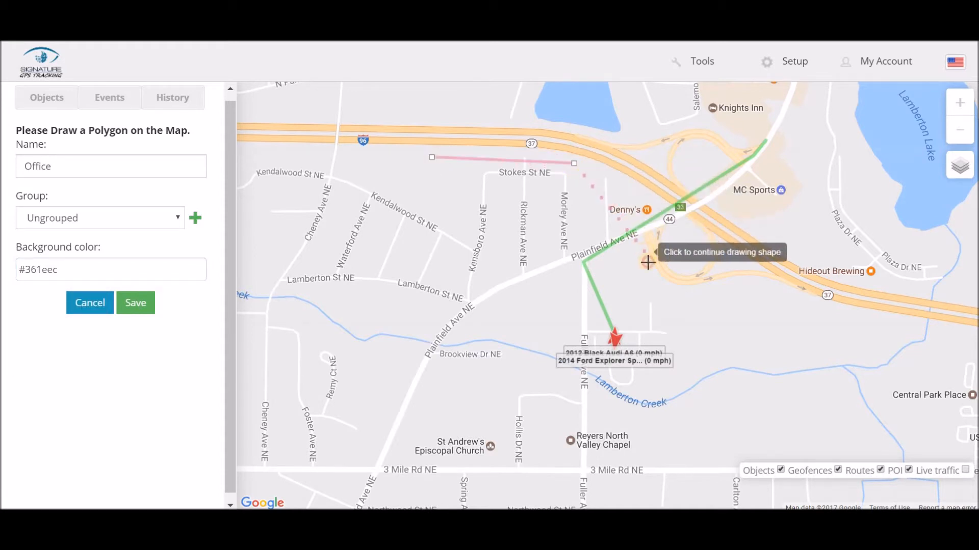
click(668, 302)
click(675, 325)
click(692, 353)
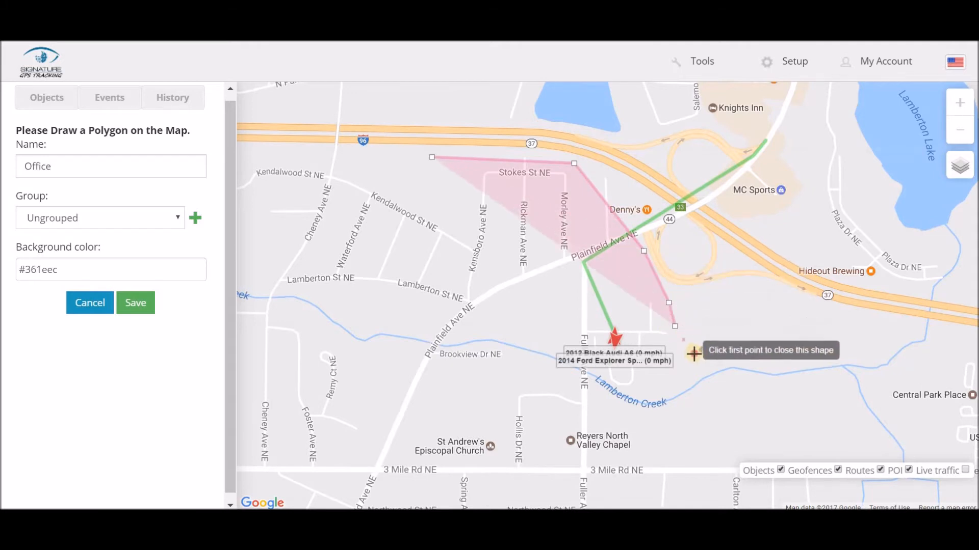
click(702, 427)
click(661, 488)
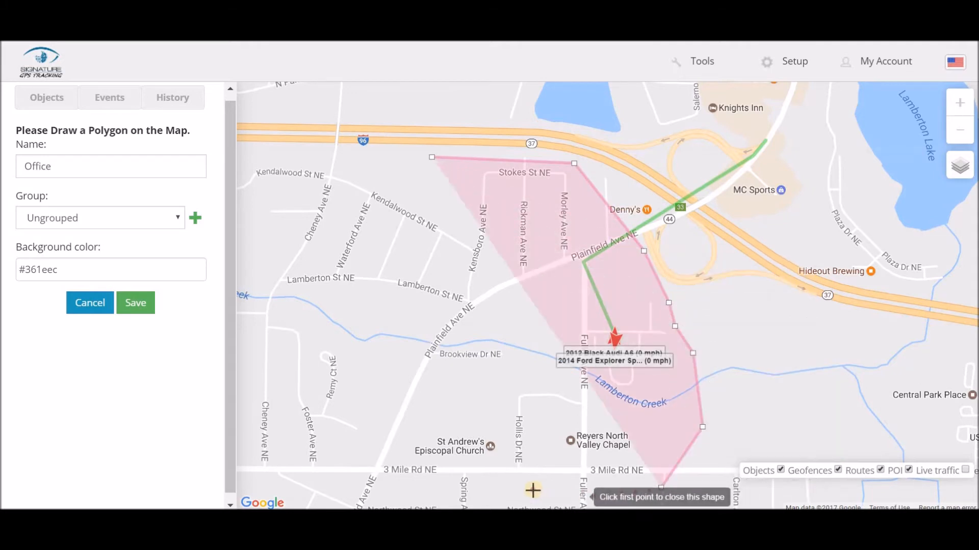
click(531, 490)
click(435, 426)
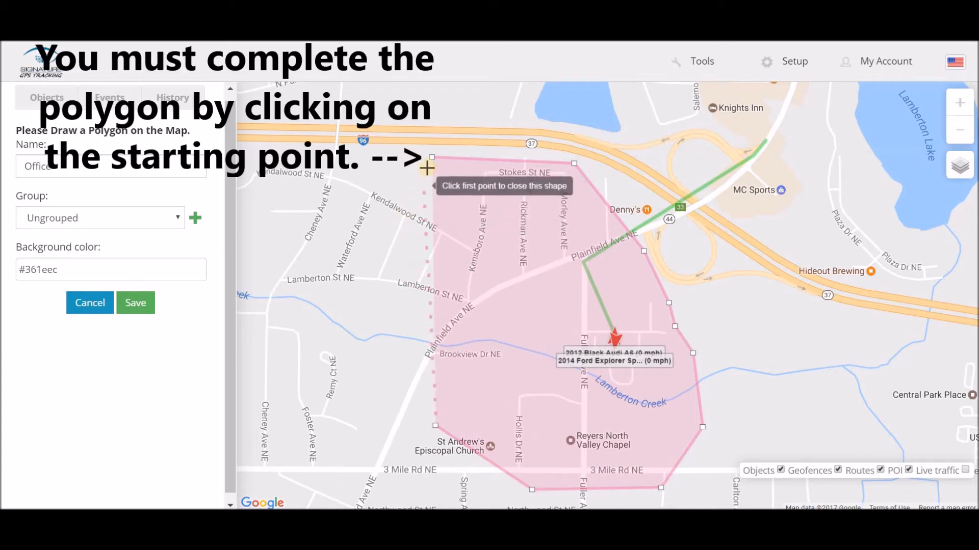
click(409, 168)
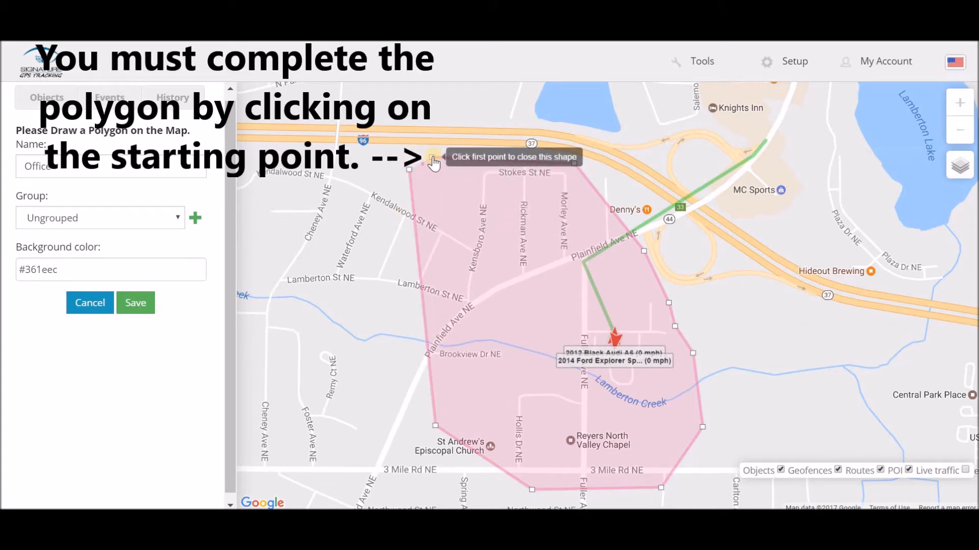
click(433, 158)
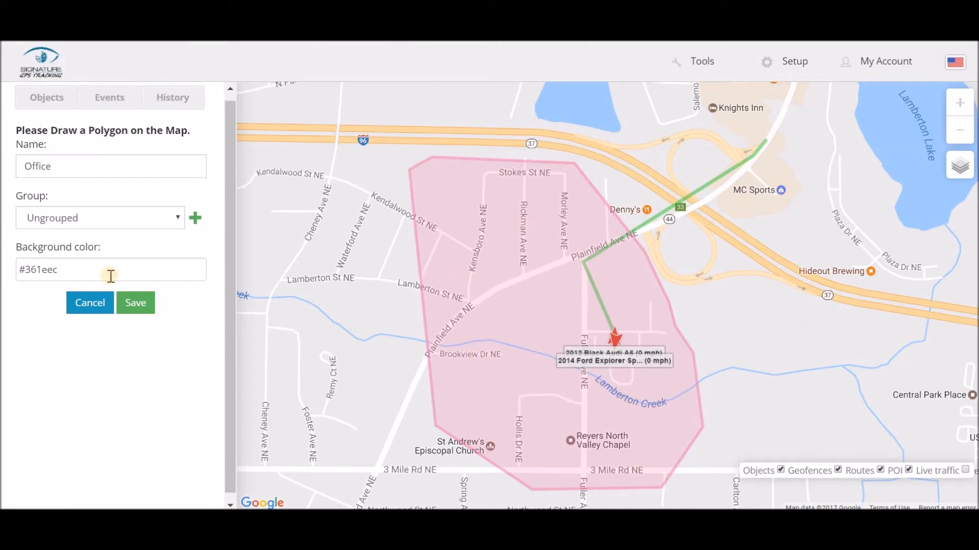
click(138, 302)
click(137, 302)
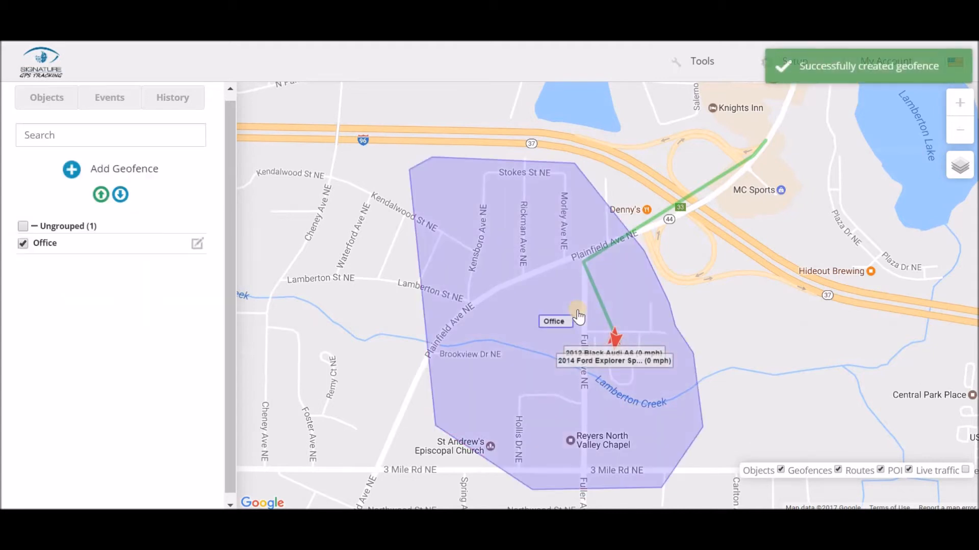
Edit the Office geofence and pull its western edge and southwest corner outward, beyond Plainfield Ave NE.
click(705, 60)
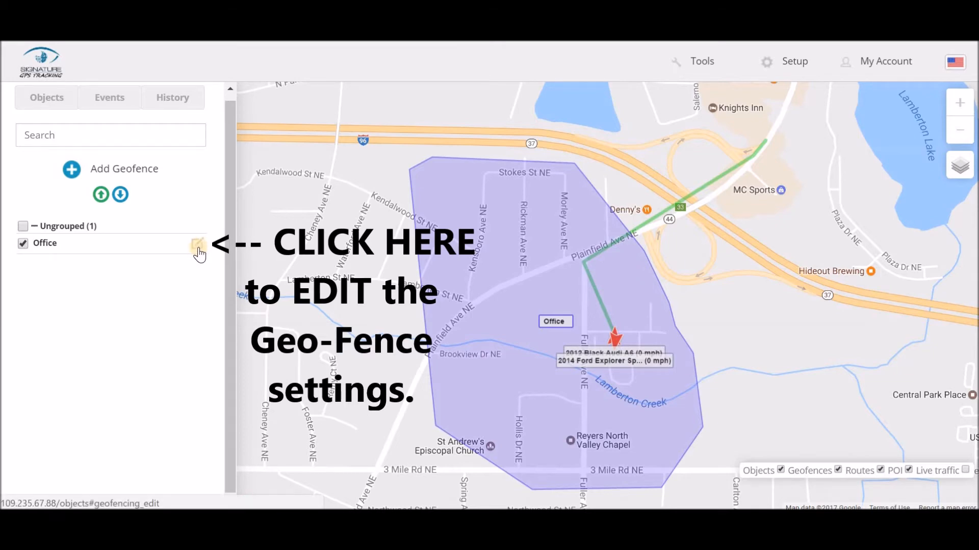
click(198, 249)
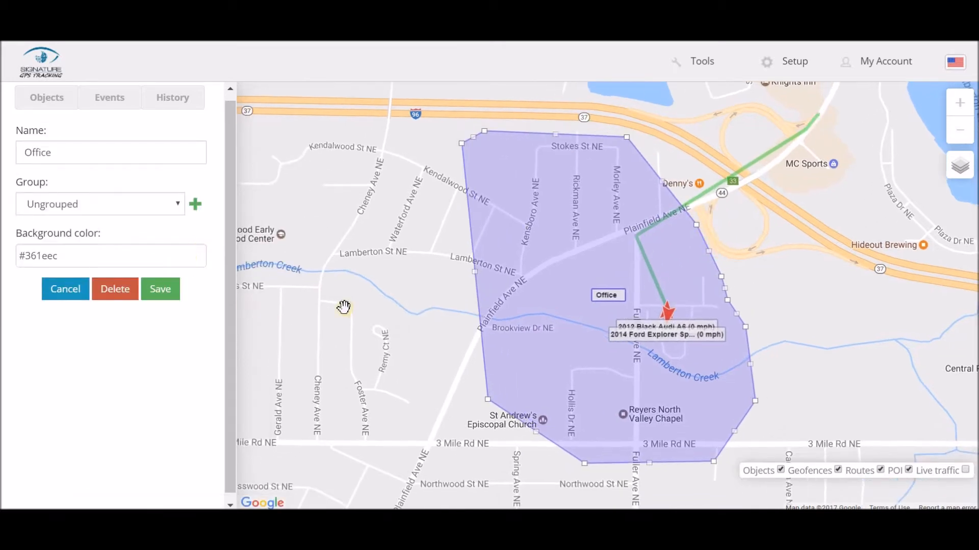
drag(489, 236, 477, 240)
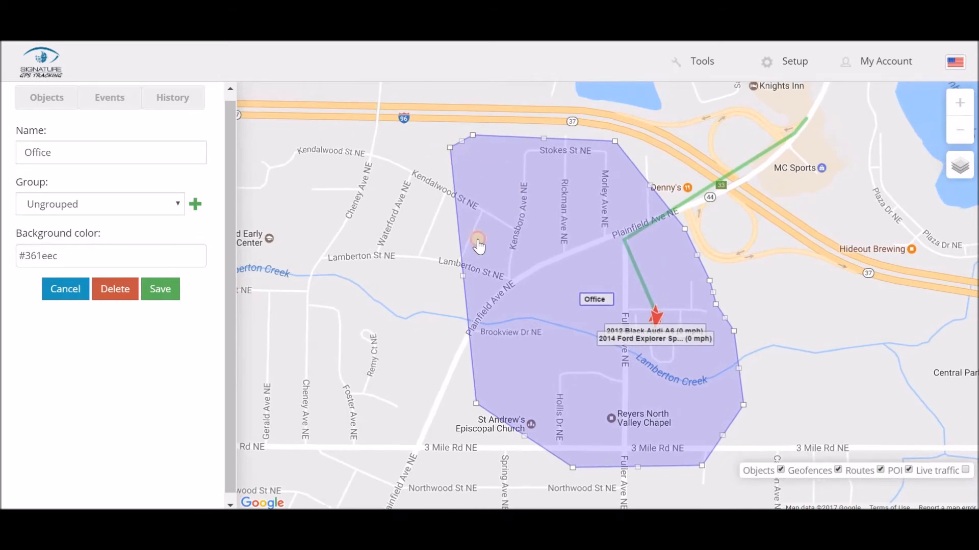
drag(462, 280, 400, 277)
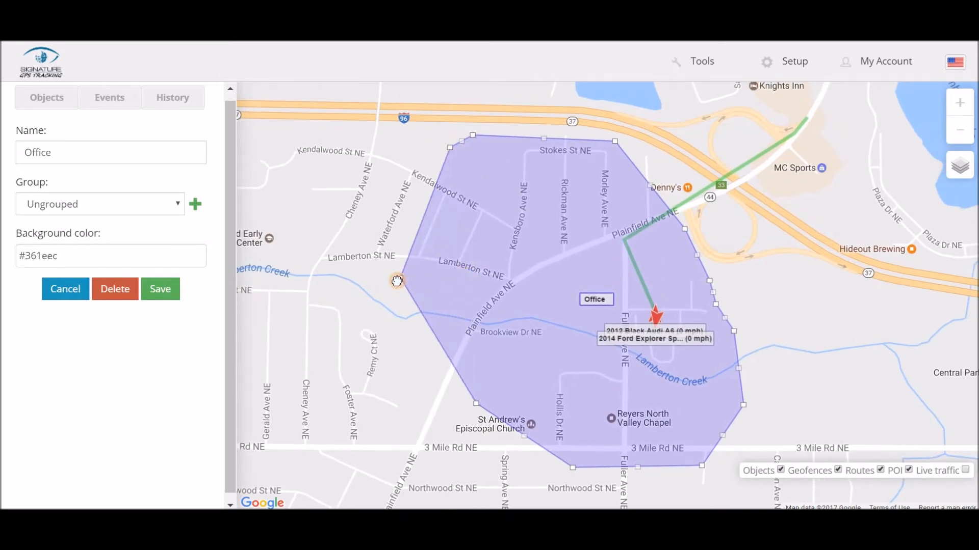
drag(475, 408, 435, 427)
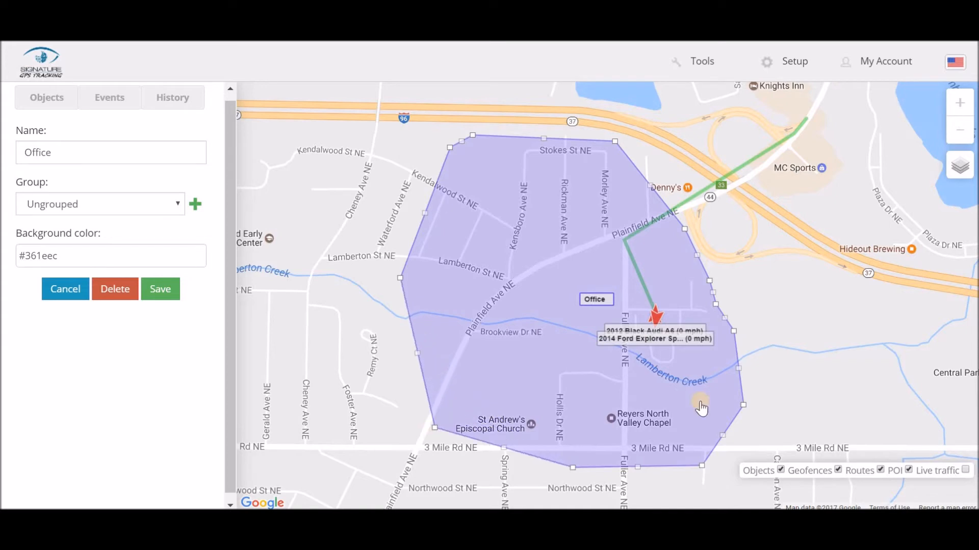
Extend the Office geofence's eastern corner outward and its southern corners down to Ellsmere St NE, and save the changes.
drag(719, 305, 783, 300)
drag(734, 336, 655, 298)
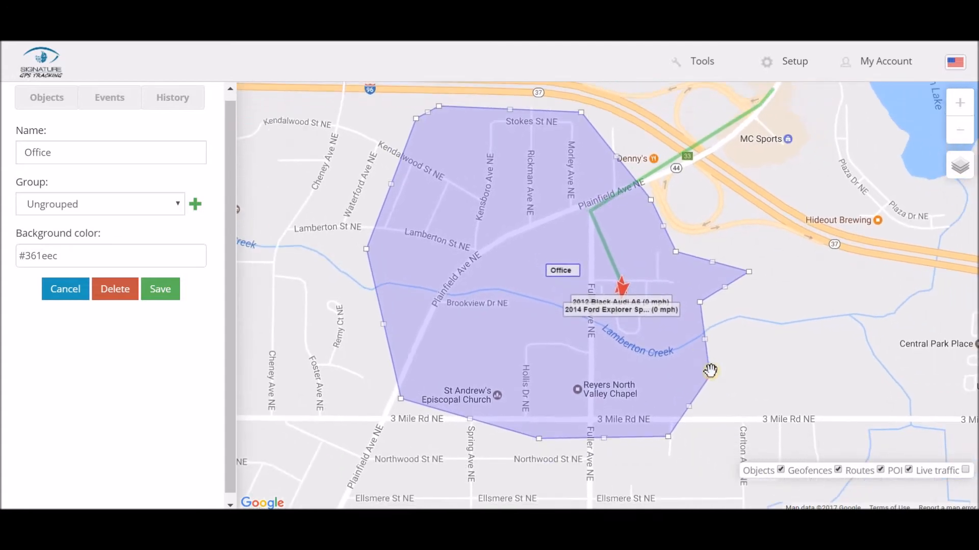
drag(709, 375, 734, 484)
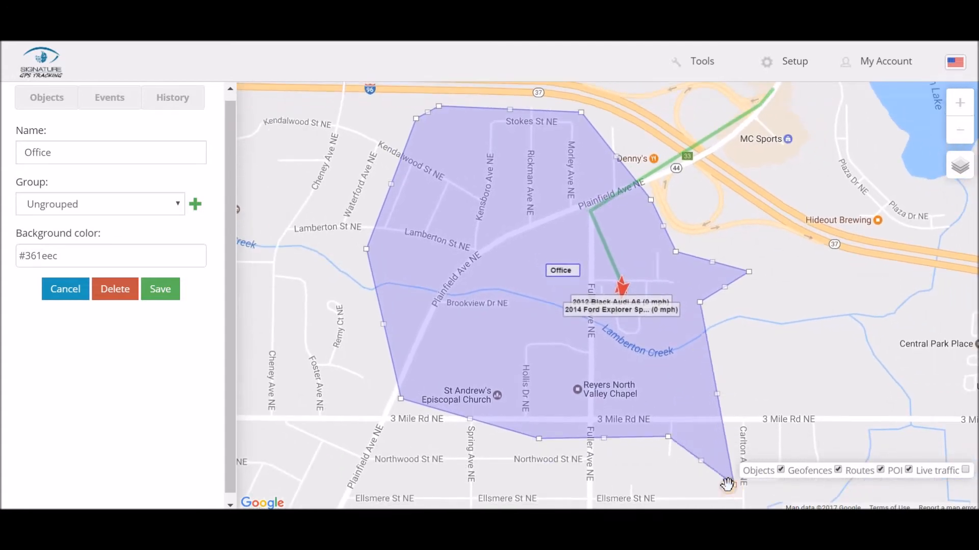
drag(669, 438, 683, 508)
drag(611, 480, 565, 500)
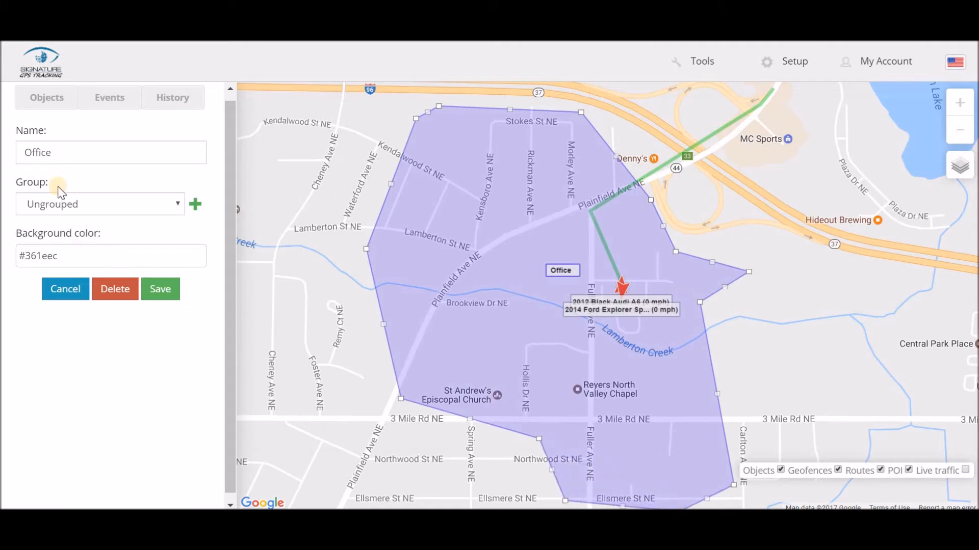
click(161, 289)
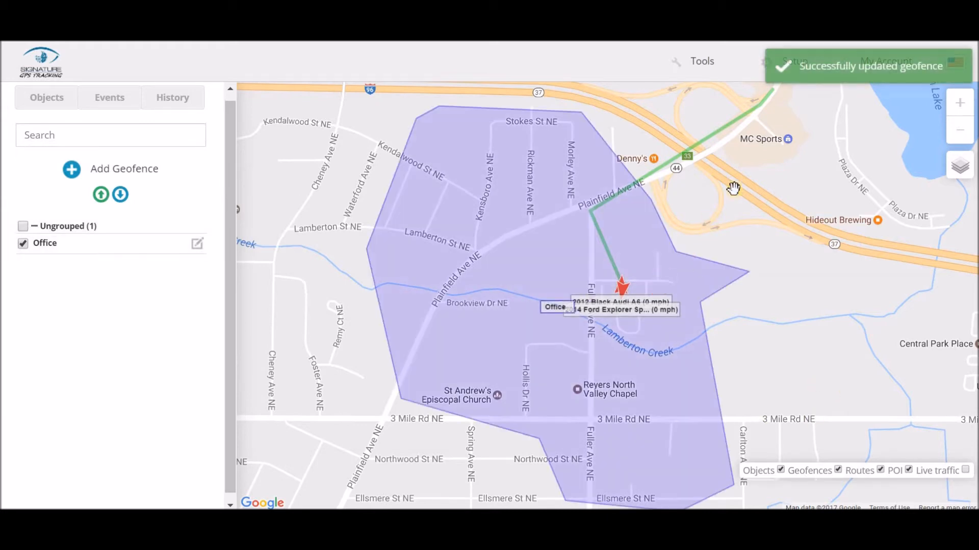
Start a new alert named Office Alert.
click(705, 62)
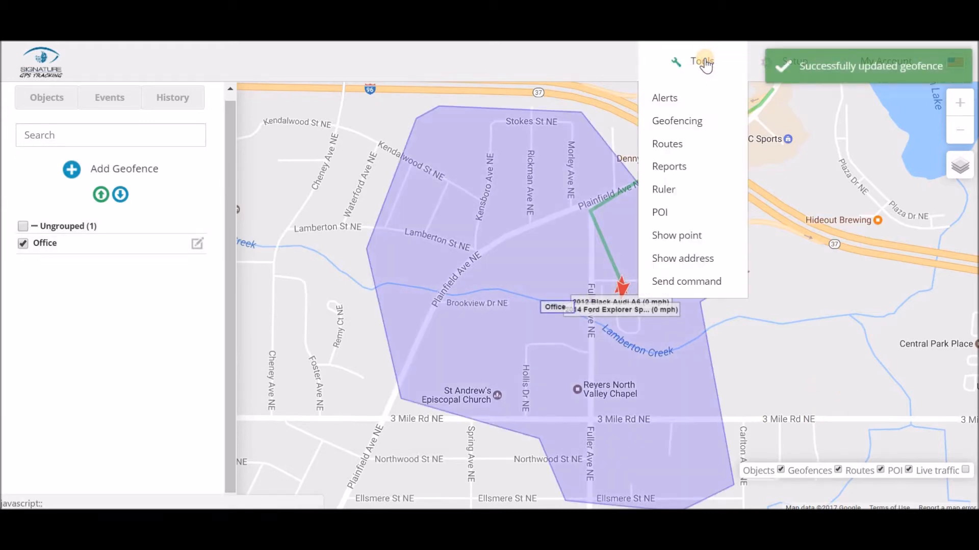
click(672, 98)
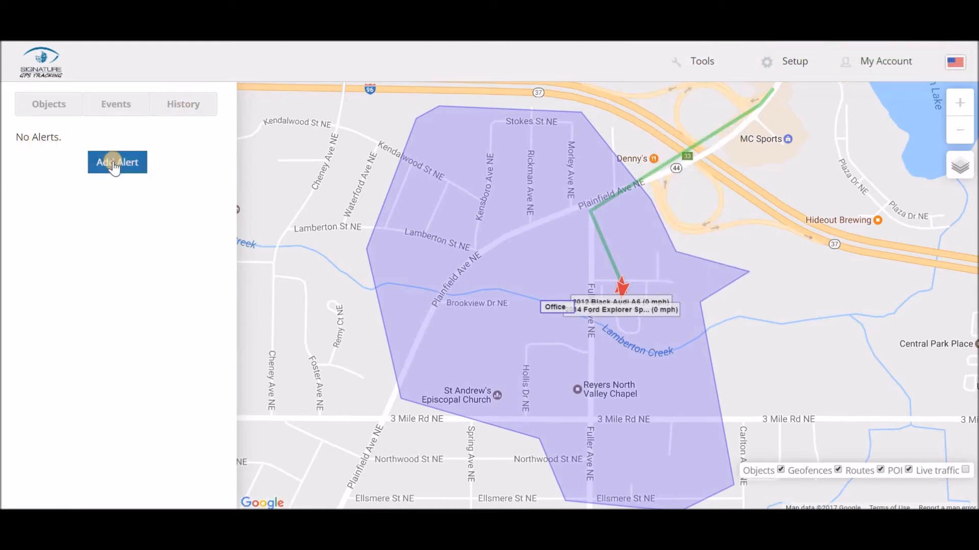
click(114, 164)
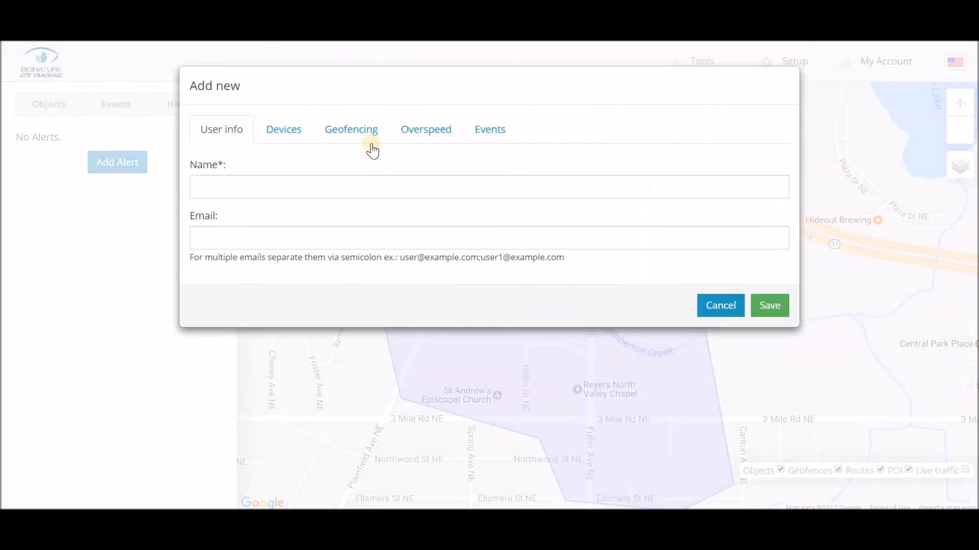
click(244, 185)
text(O)
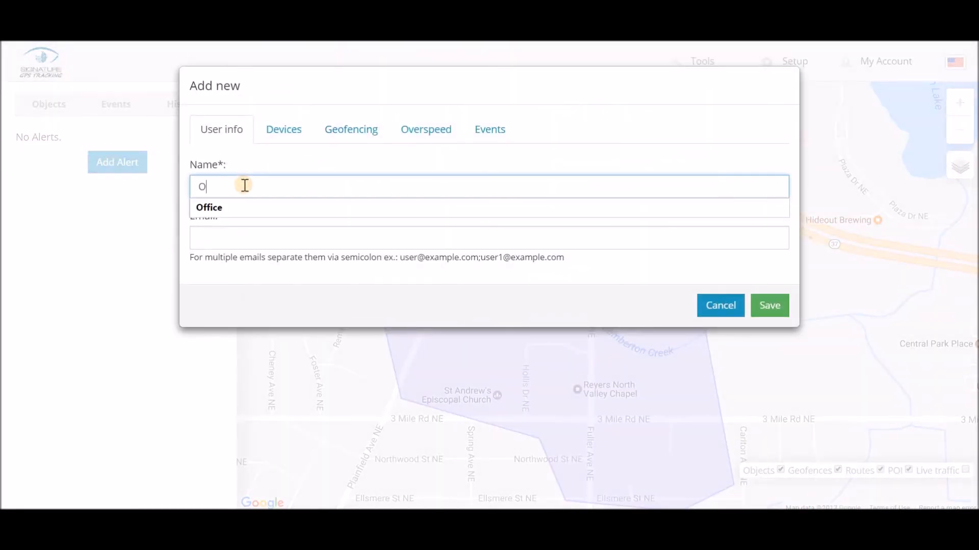
text(ffice Alert)
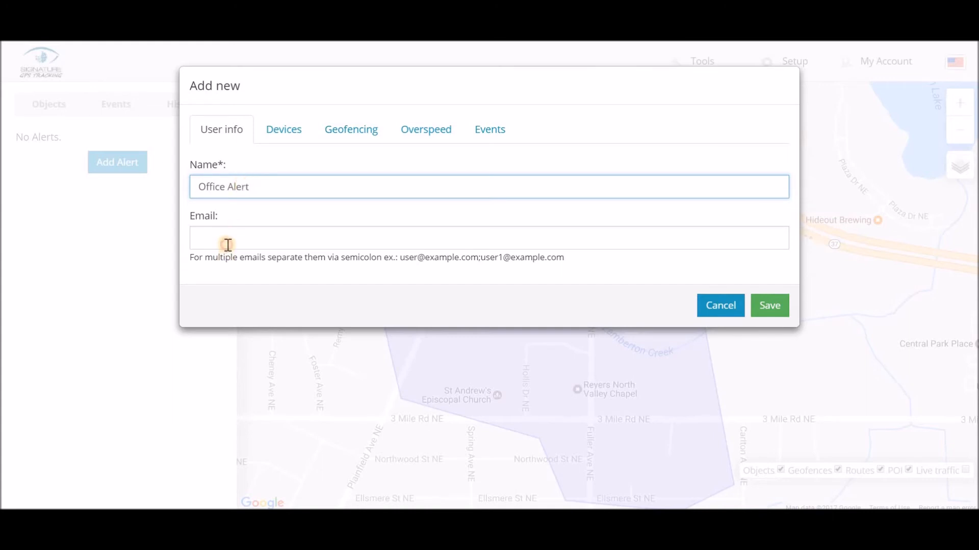
Fill in the alert's email recipient and a text-message gateway address, separated by a semicolon without a space.
click(228, 244)
text(dem)
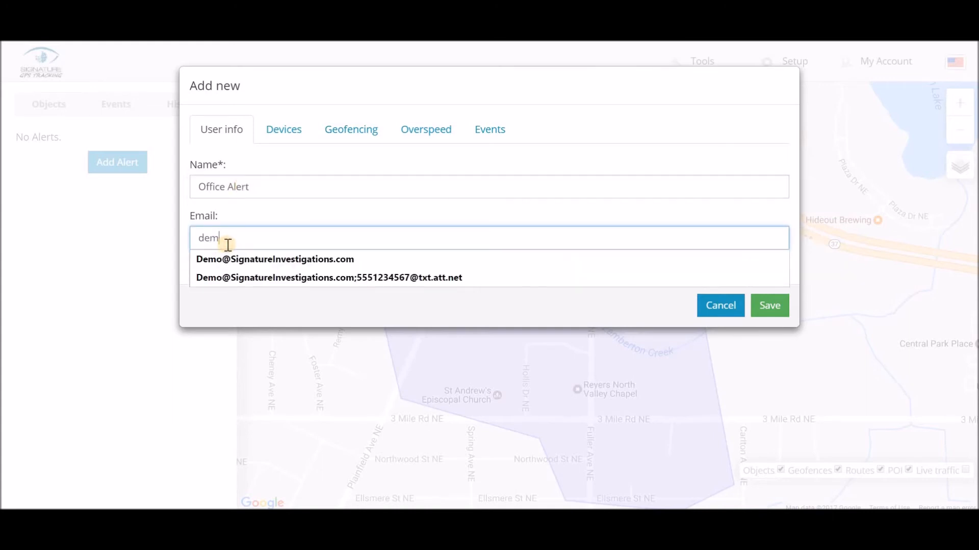
click(267, 258)
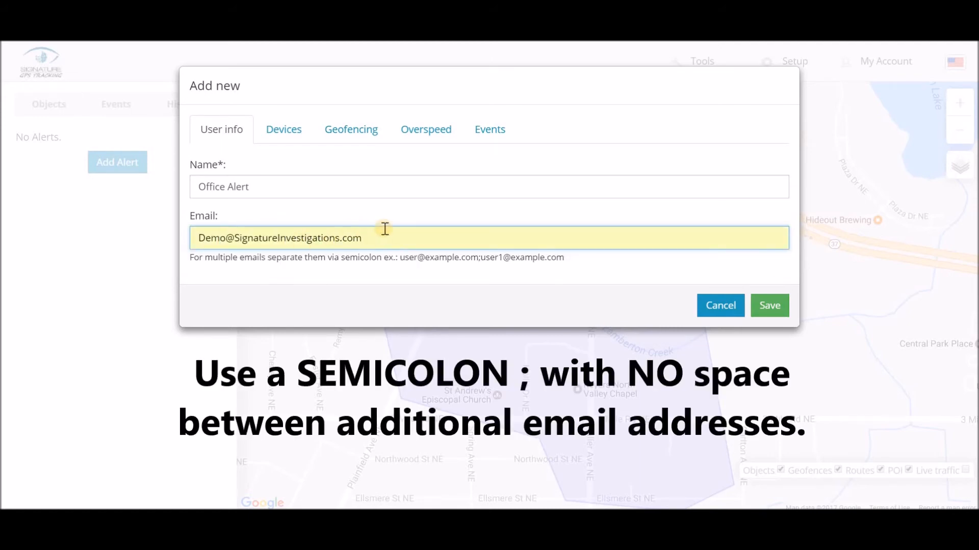
text(;)
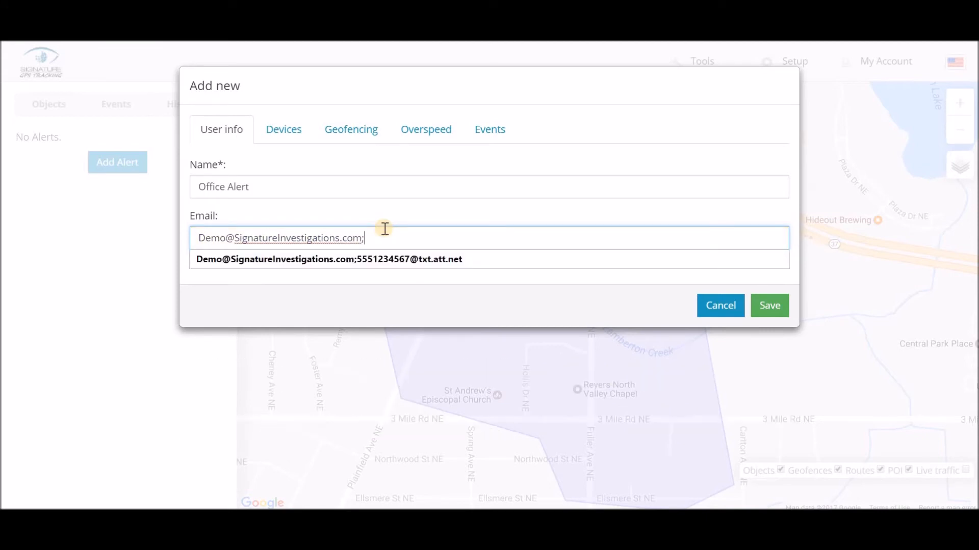
key(ctrl+v)
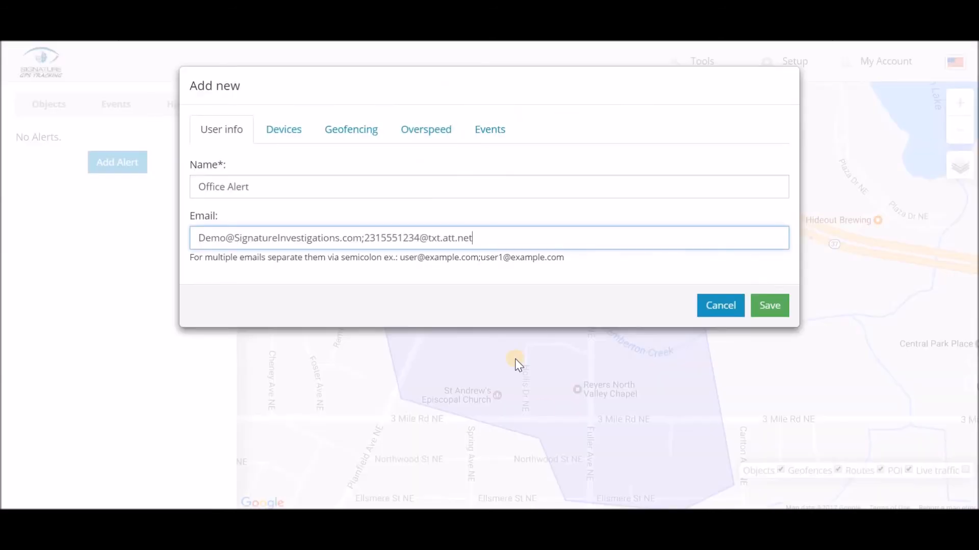
Assign the 2012 Black Audi A6 and 2014 Ford Explorer Sport to the alert, and choose the Office geofence with the Combined trigger.
click(280, 132)
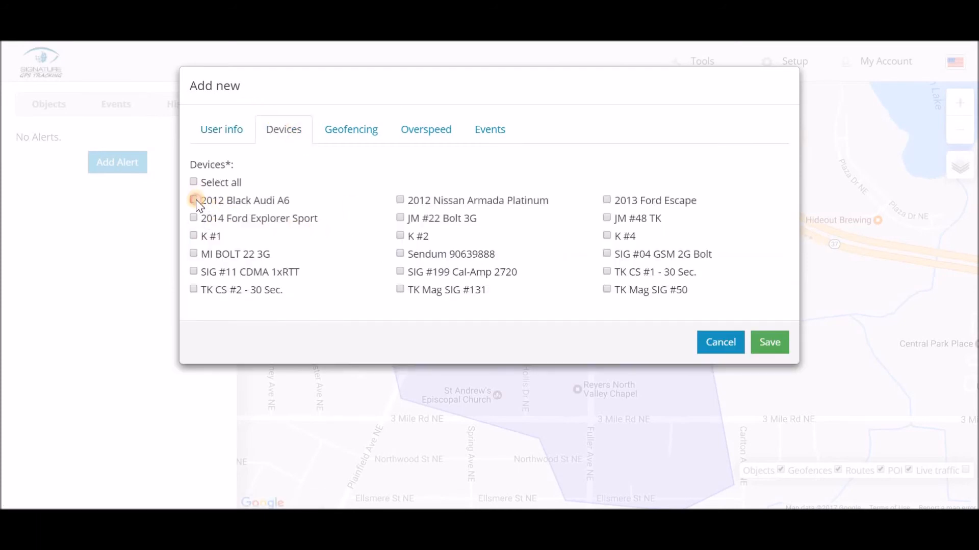
click(194, 218)
click(357, 136)
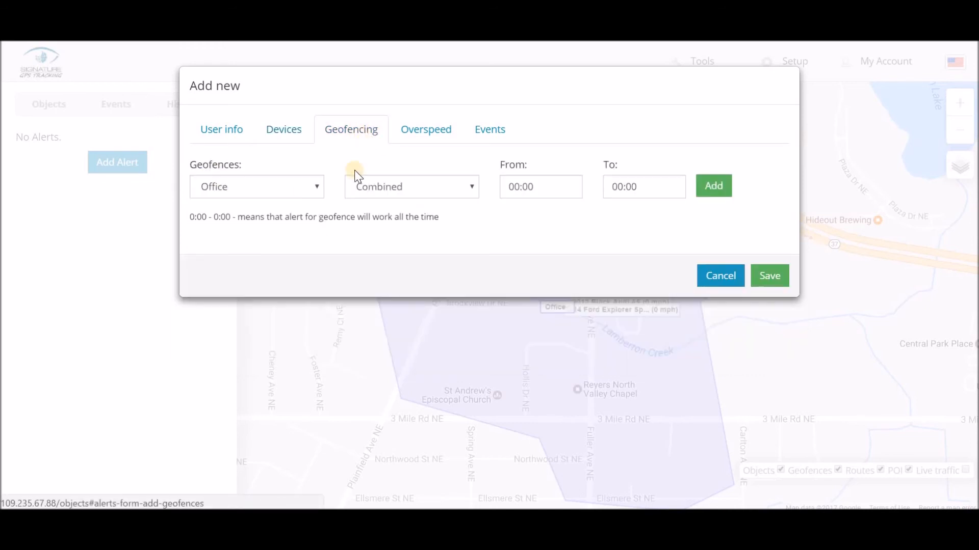
click(249, 187)
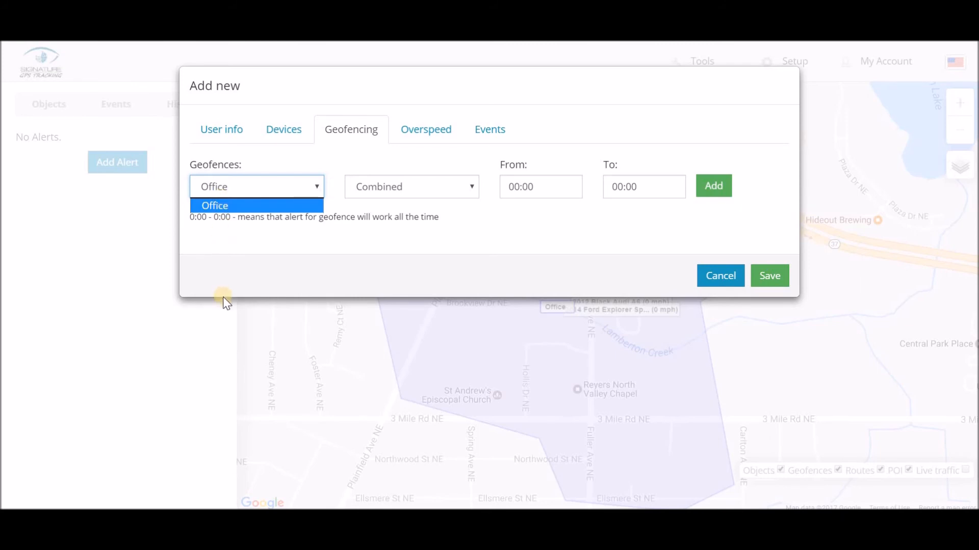
click(397, 188)
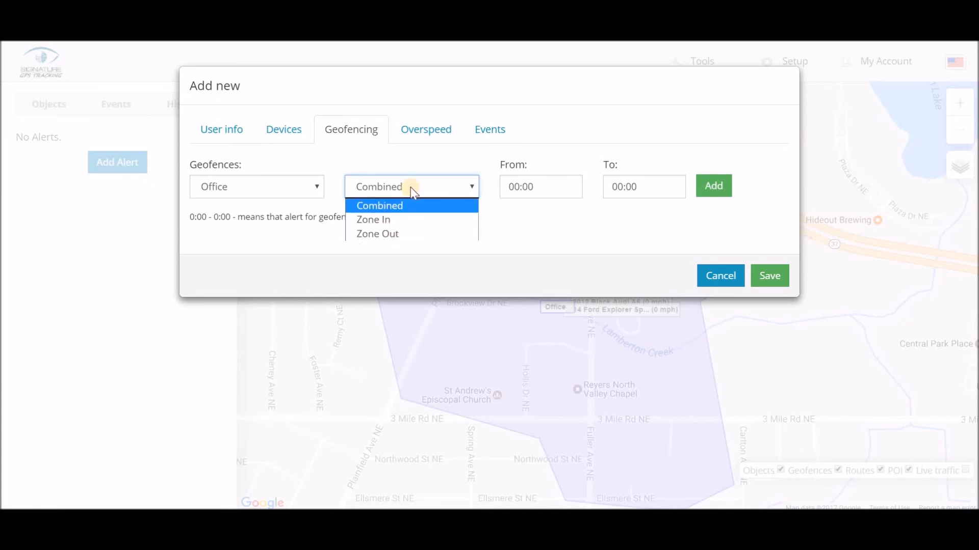
click(396, 207)
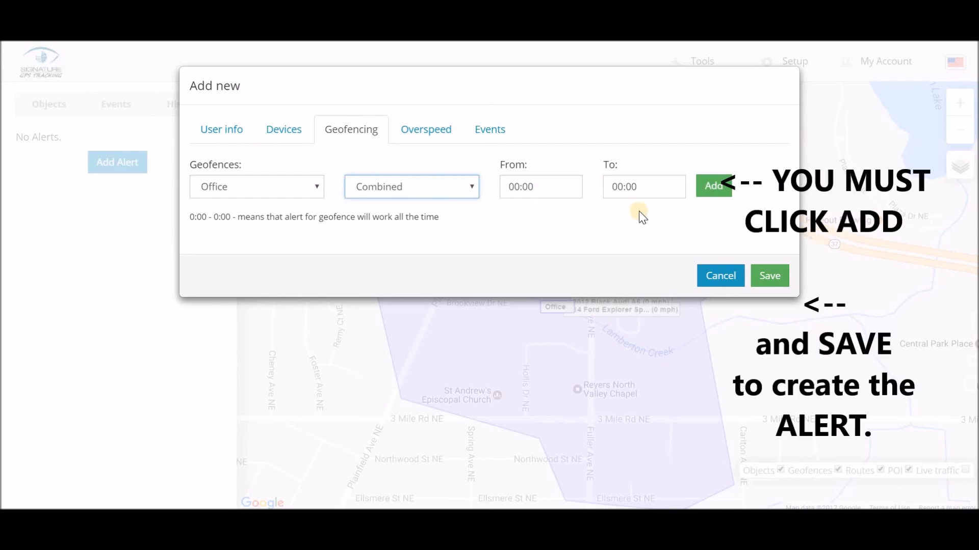
Add the Office geofence rule with the Combined trigger and 00:00 - 00:00 time range to the alert, and save the alert.
click(713, 188)
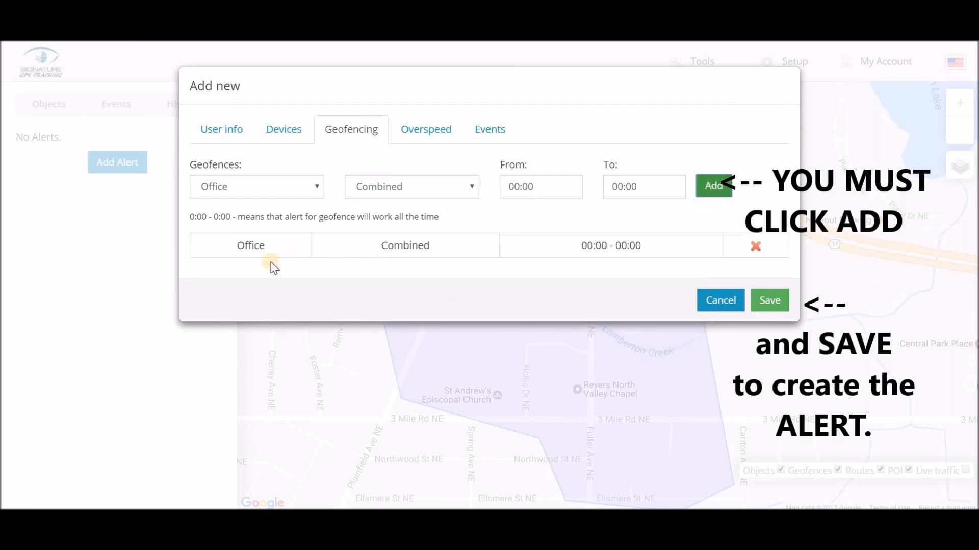
click(770, 300)
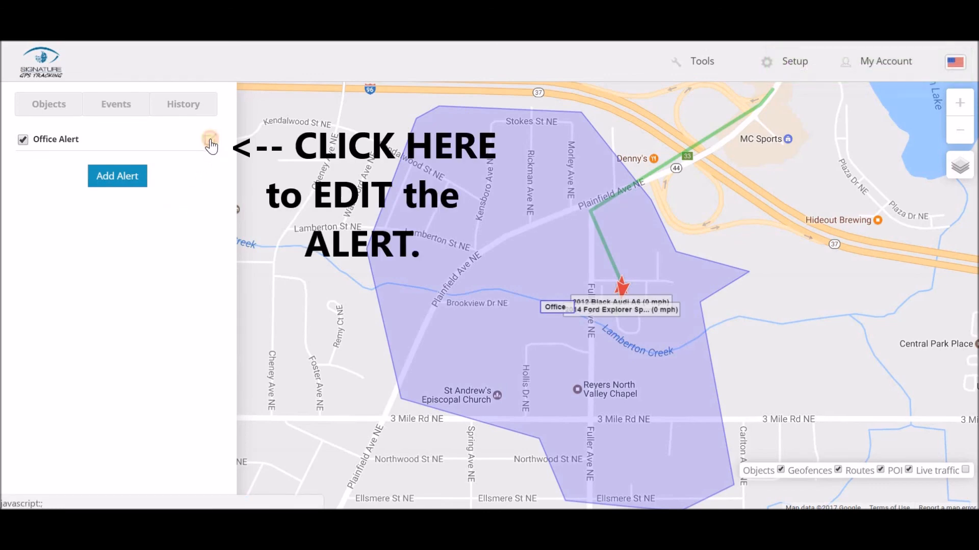
Reopen the Office Alert for editing, go through its name, devices and geofencing settings, and save it.
click(210, 145)
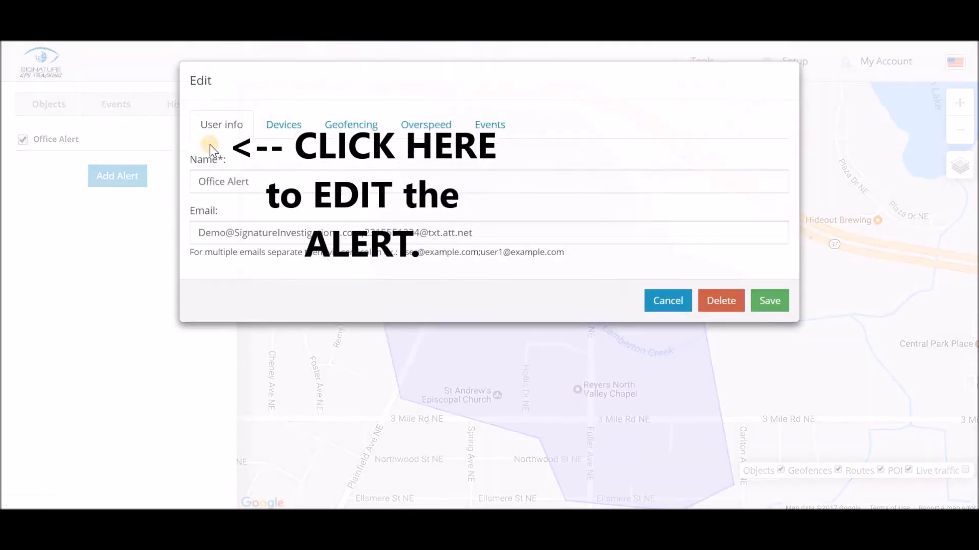
click(265, 187)
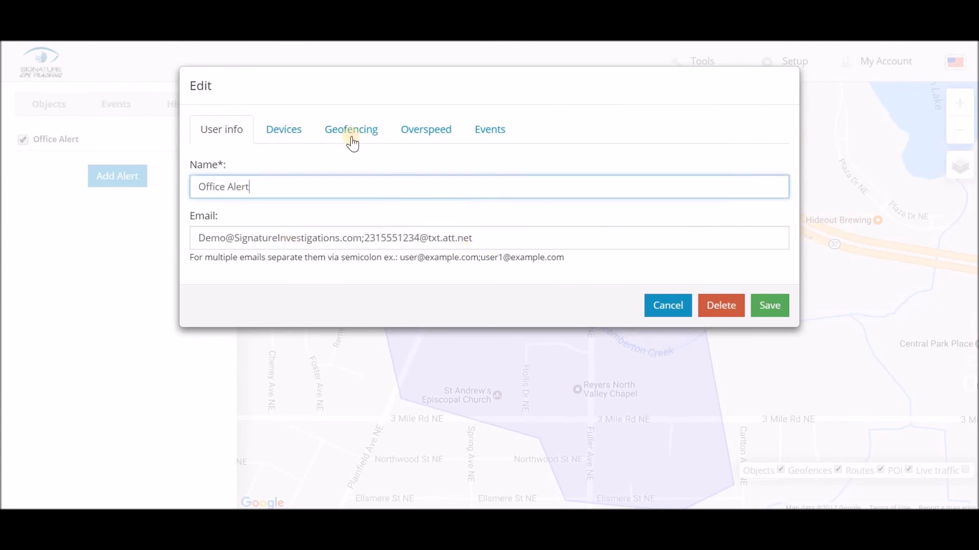
click(281, 133)
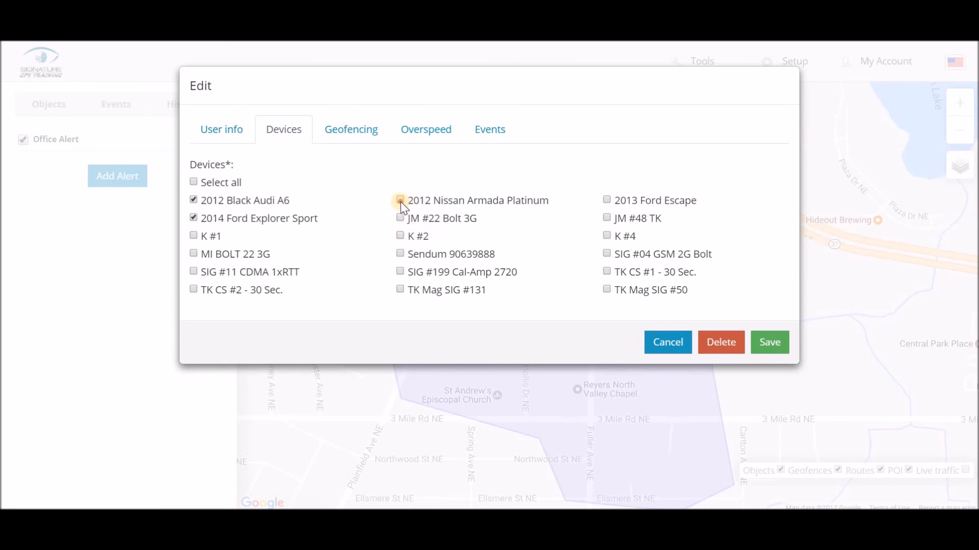
click(361, 134)
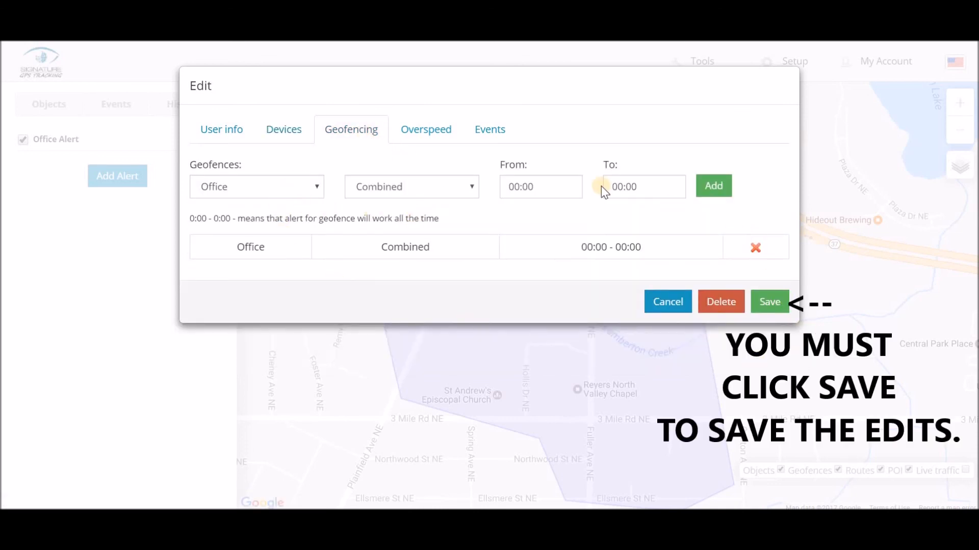
click(770, 302)
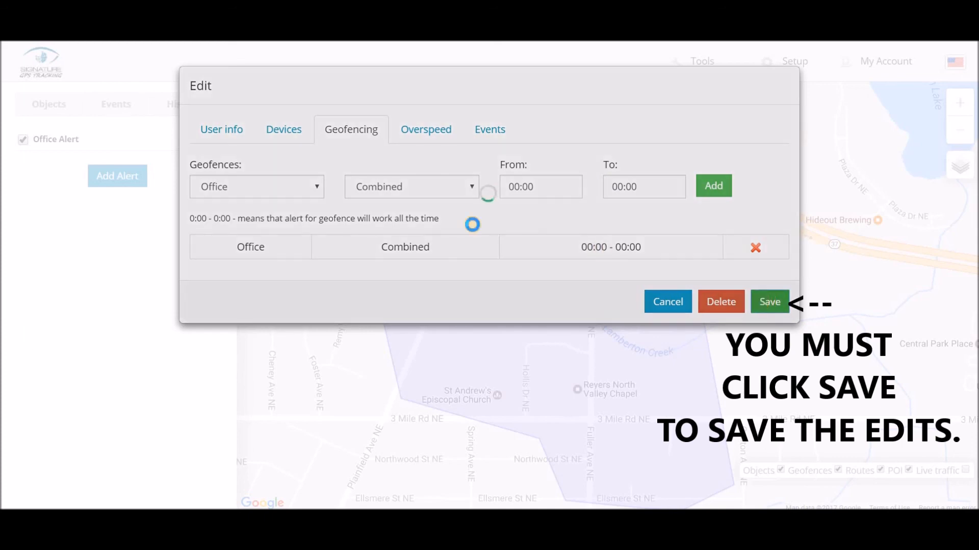